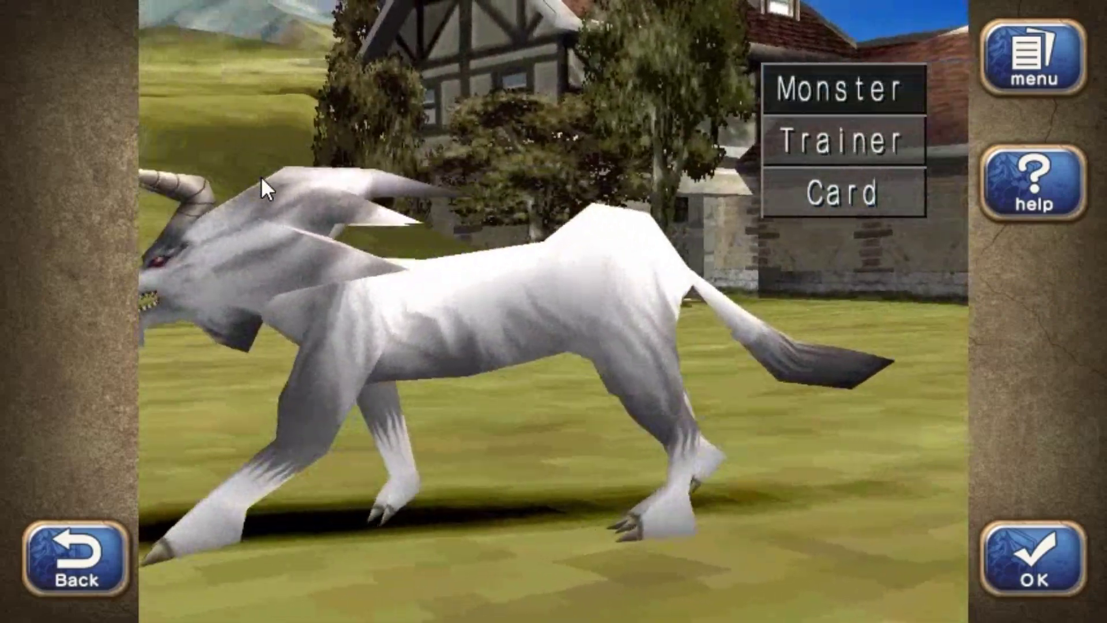
pyautogui.press('Return')
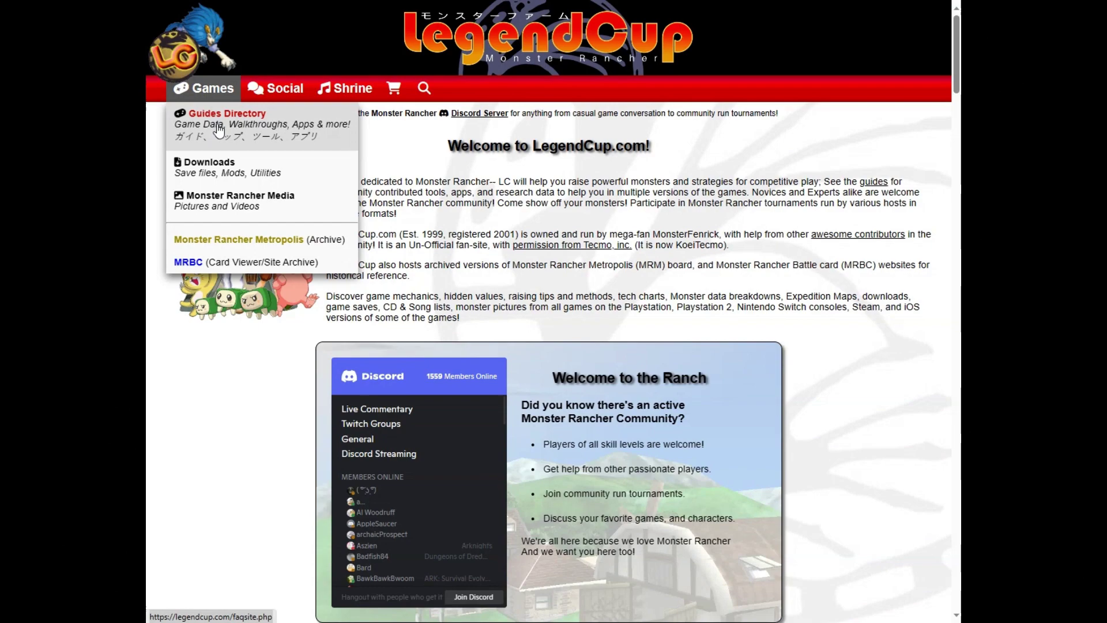
# Step: Open the Combining Calculator for Monster Rancher 2 from LegendCup's Guides Directory
pyautogui.click(219, 128)
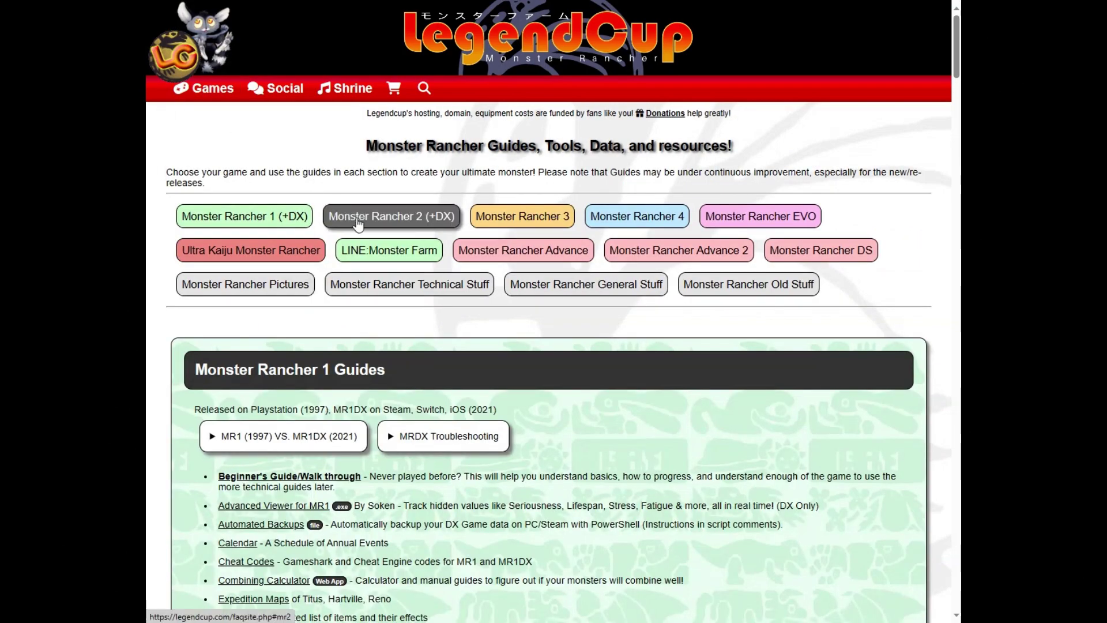
pyautogui.click(358, 221)
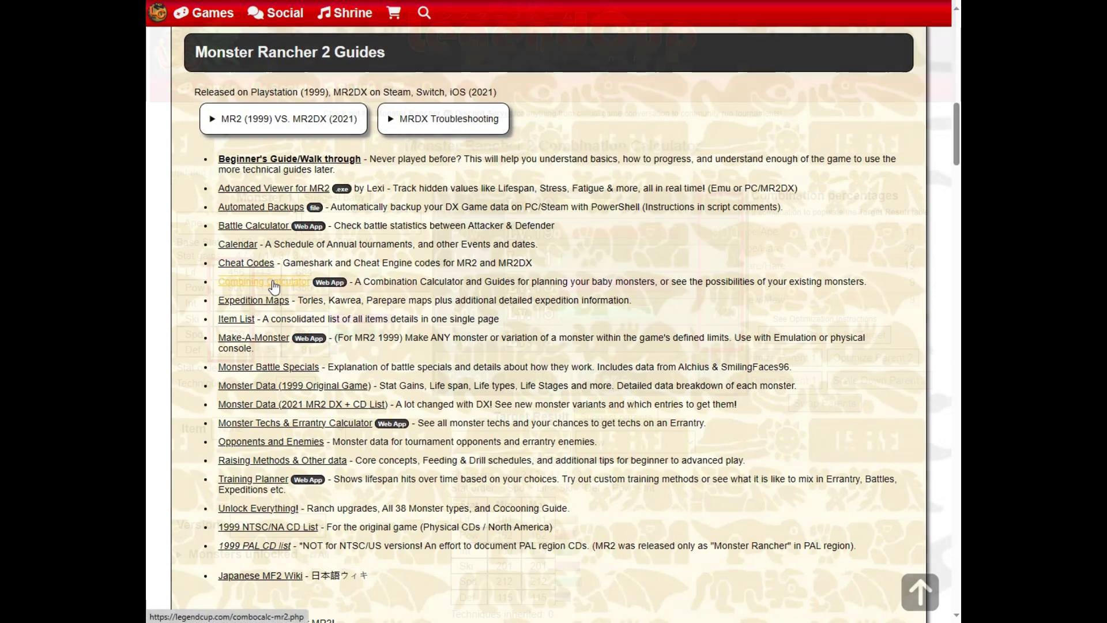
pyautogui.click(271, 282)
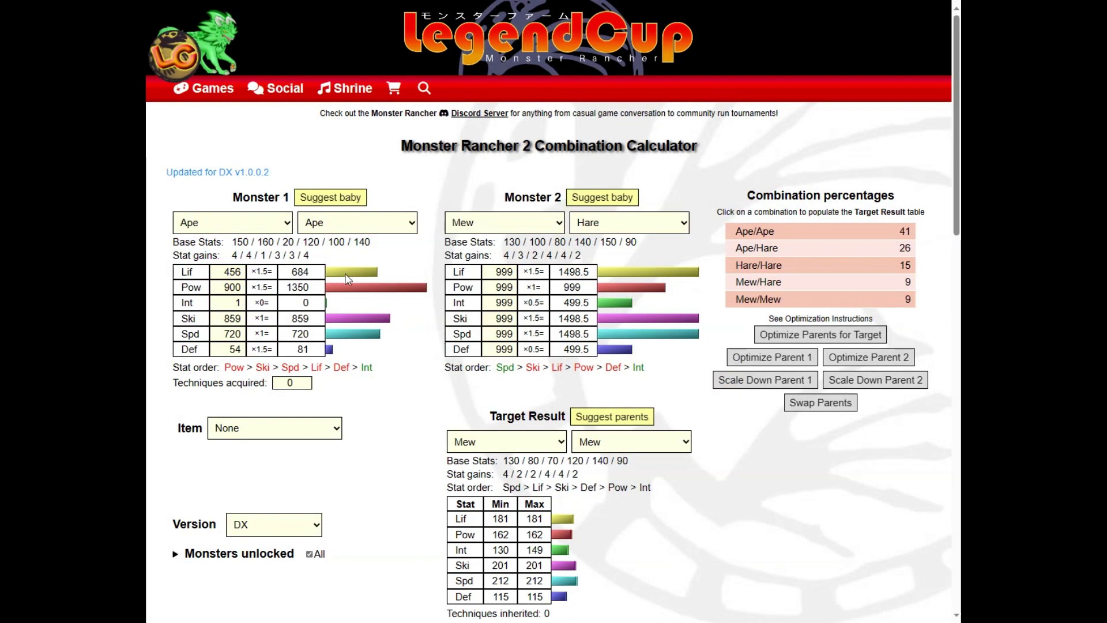
# Step: Set Monster 1 to main breed Tiger with sub-breed ??? (Kamui (Roll Assault))
pyautogui.click(287, 226)
pyautogui.moveTo(287, 254); pyautogui.dragTo(289, 370)
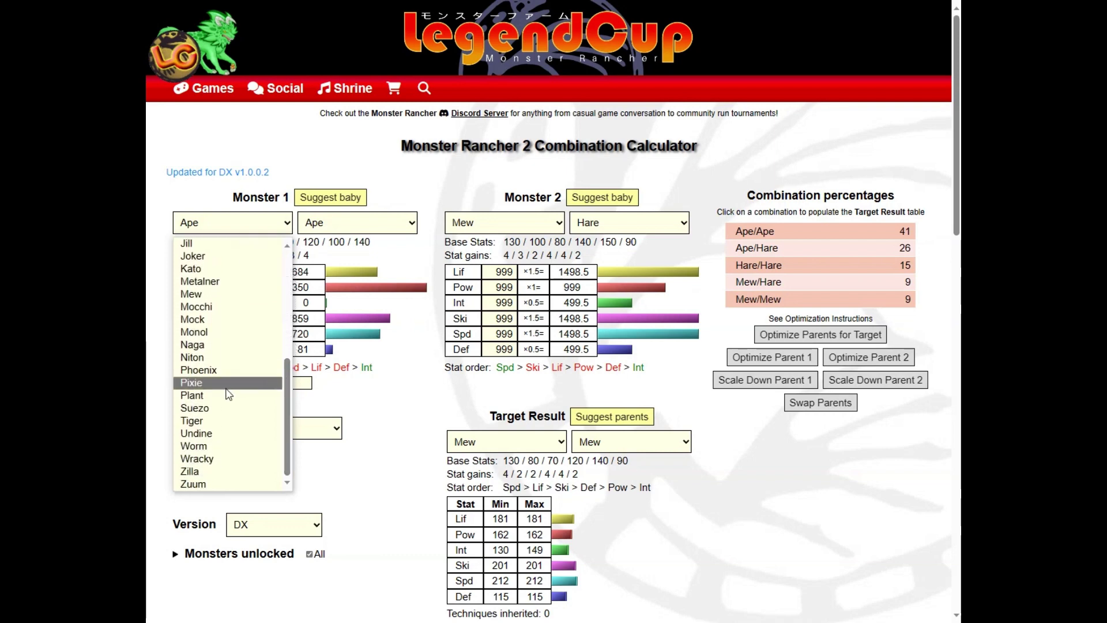
pyautogui.click(211, 422)
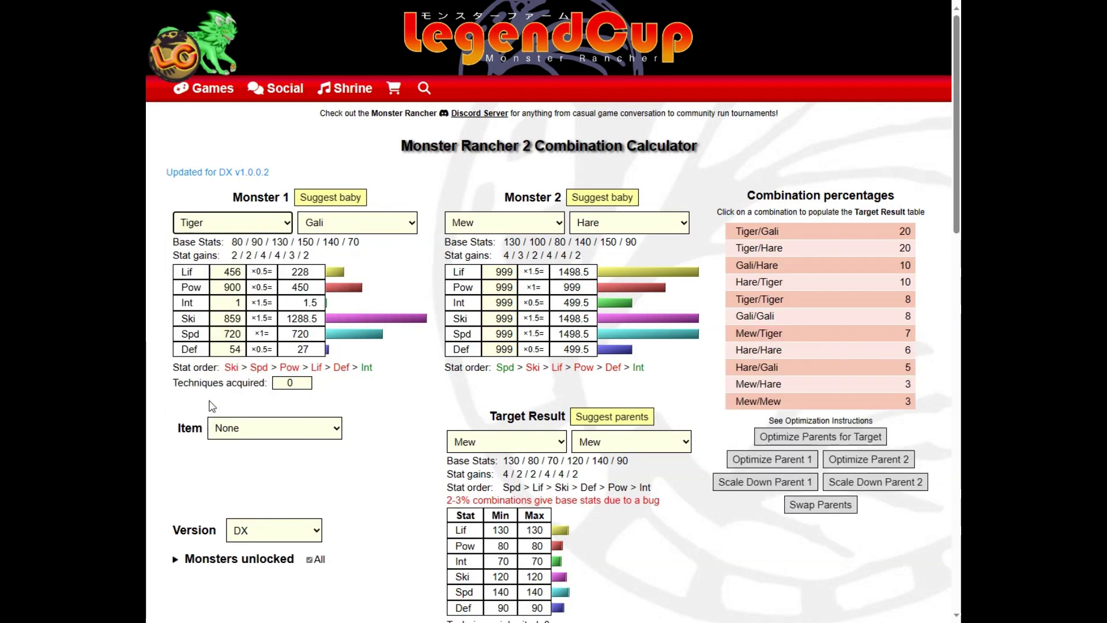
pyautogui.click(413, 225)
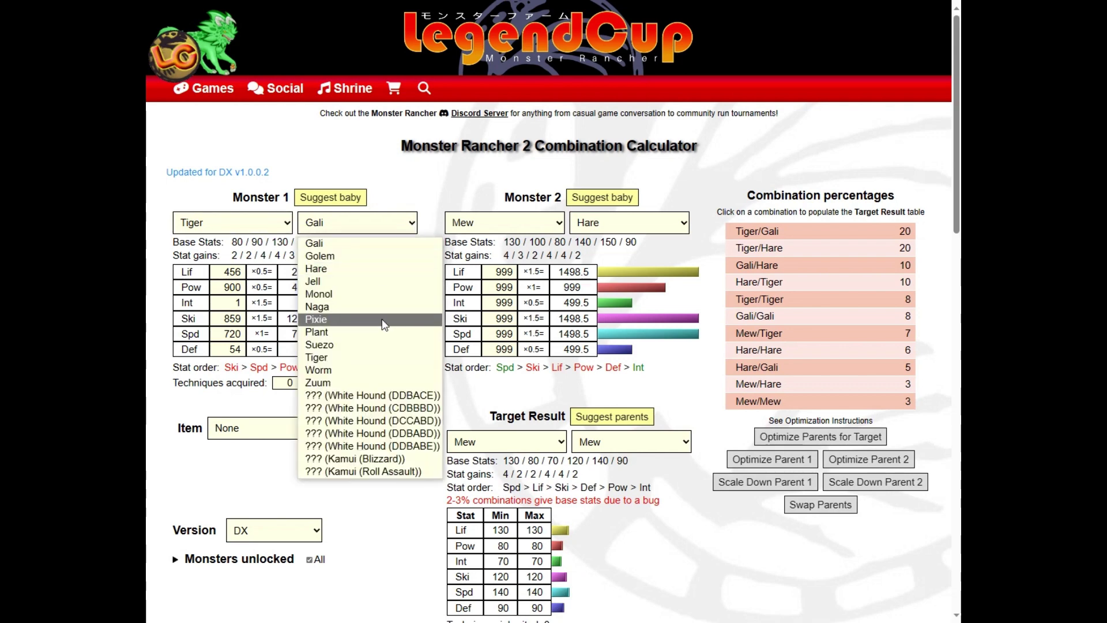
pyautogui.click(403, 472)
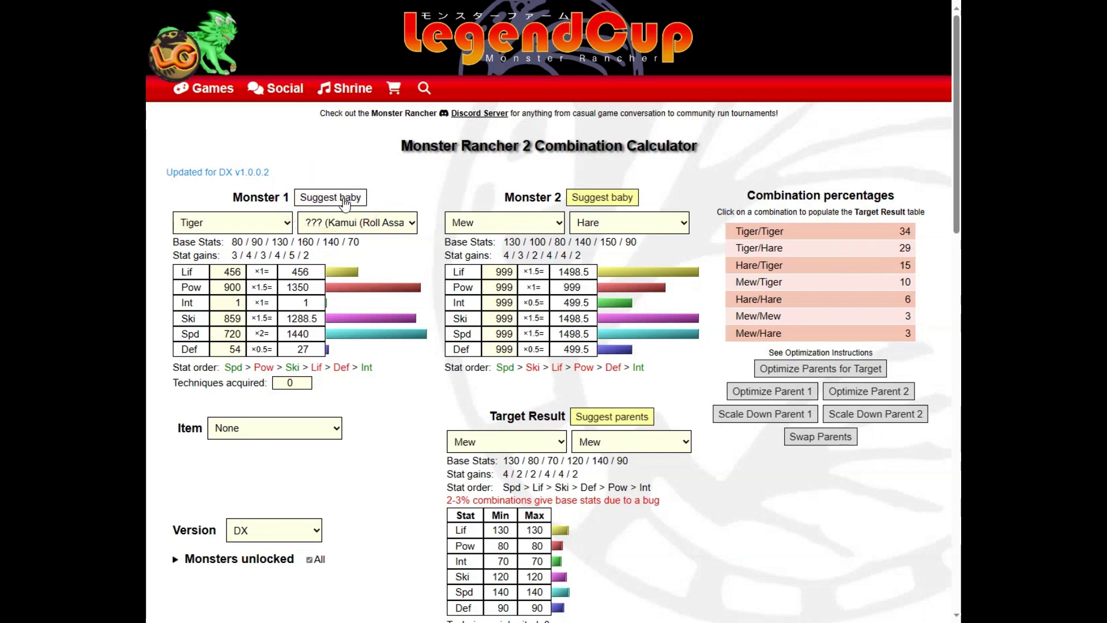
# Step: Get baby suggestions for Monster 1 and use Hare/Zuum as the target result
pyautogui.click(344, 199)
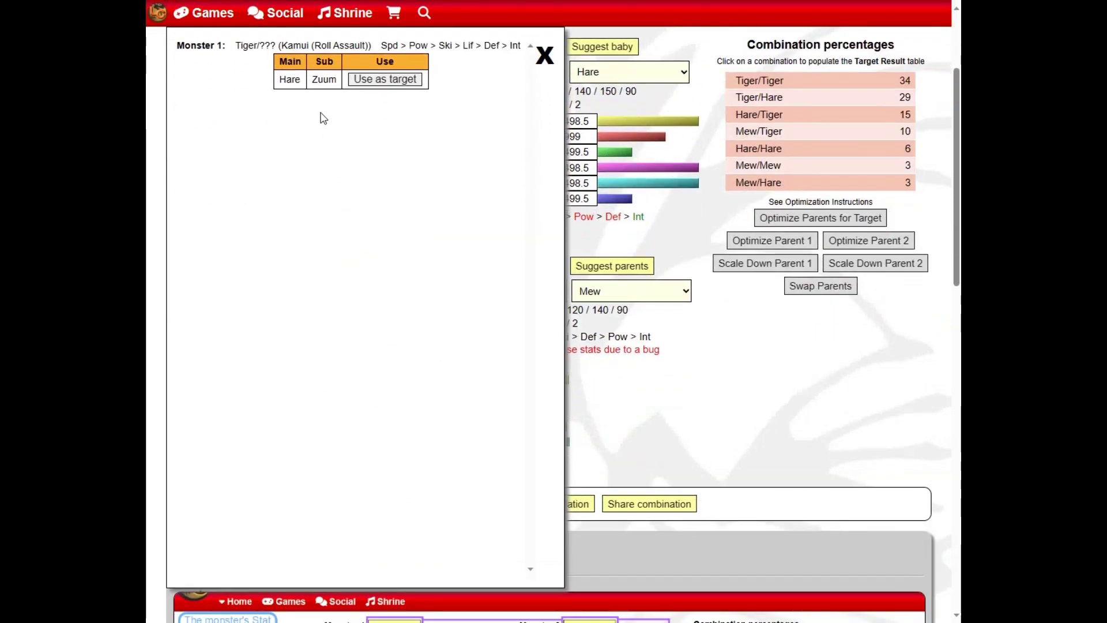
pyautogui.click(374, 80)
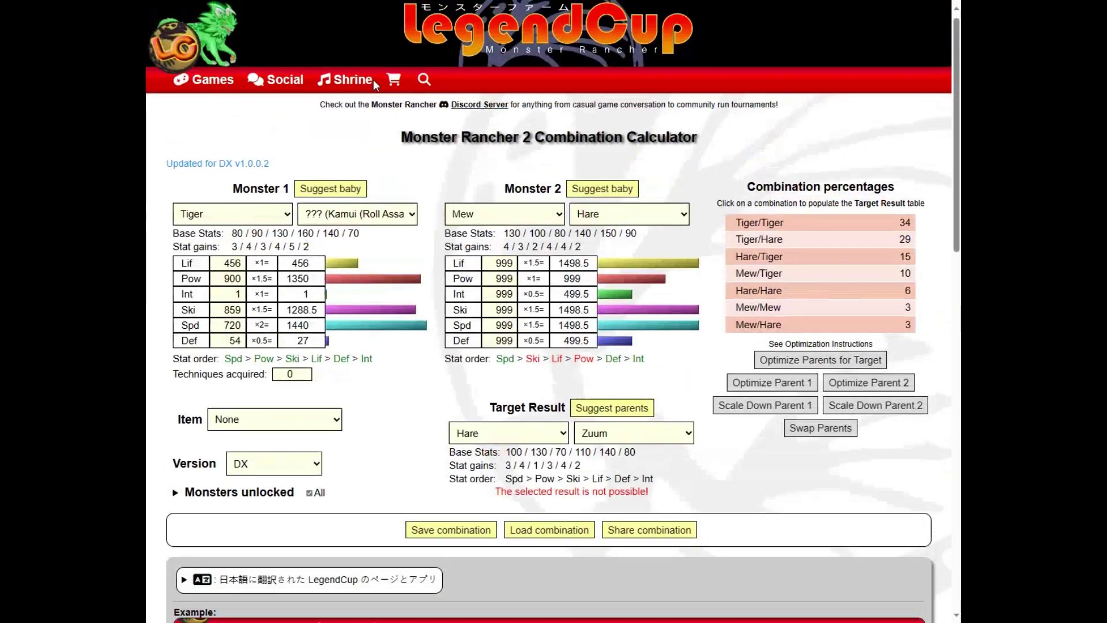
pyautogui.moveTo(373, 86)
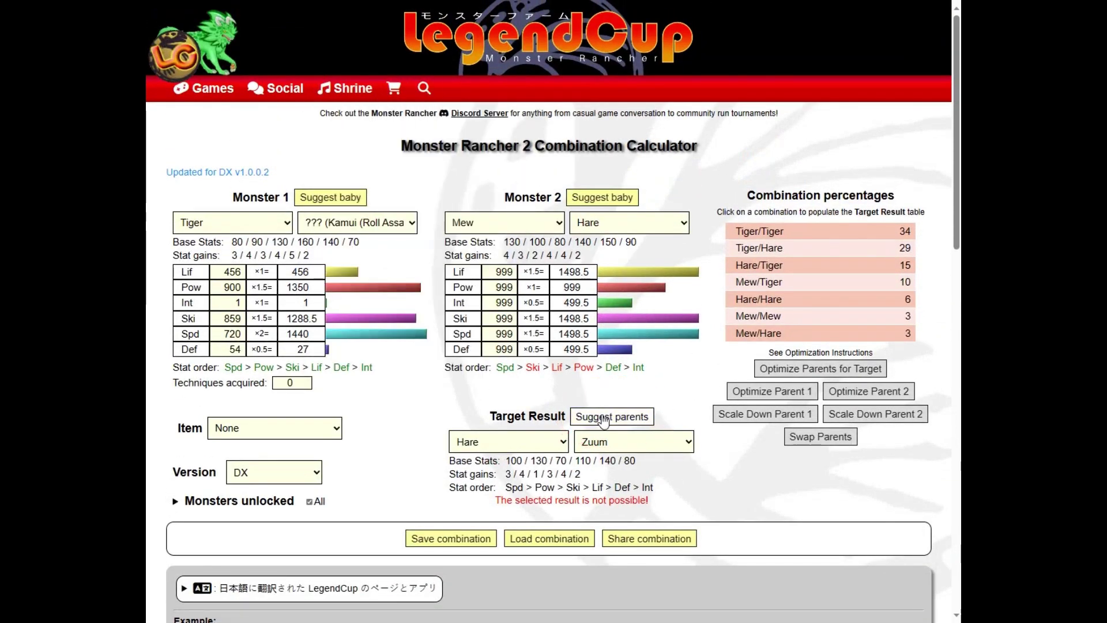
# Step: Get parent suggestions for the Hare/Zuum target, keep Parent 1, and use the combination with Hare/Zuum as Monster 2
pyautogui.click(604, 419)
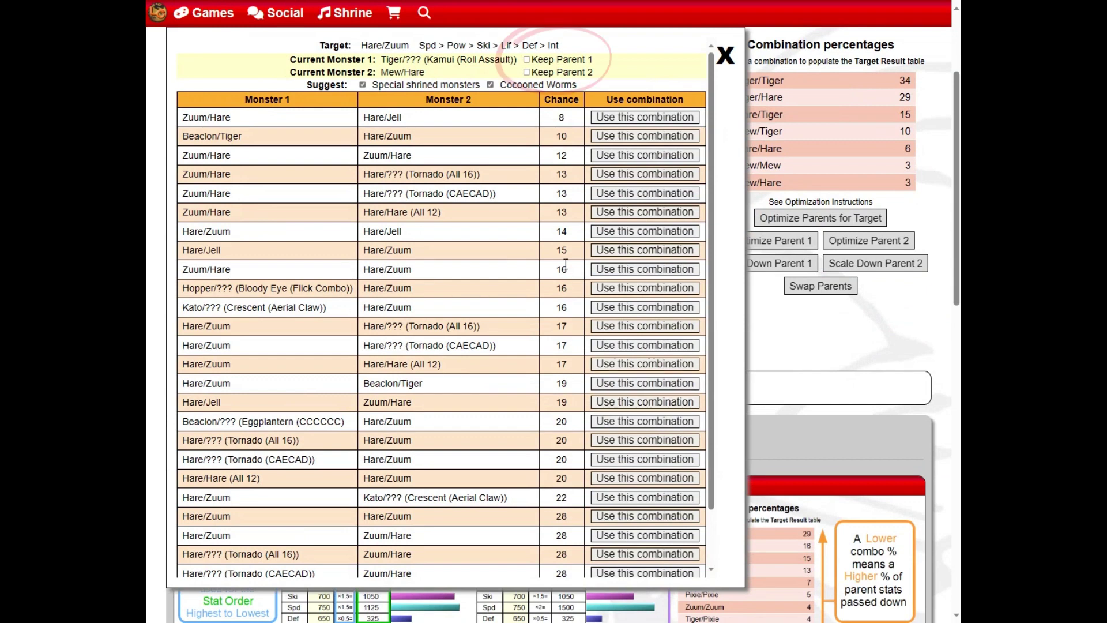
pyautogui.click(527, 60)
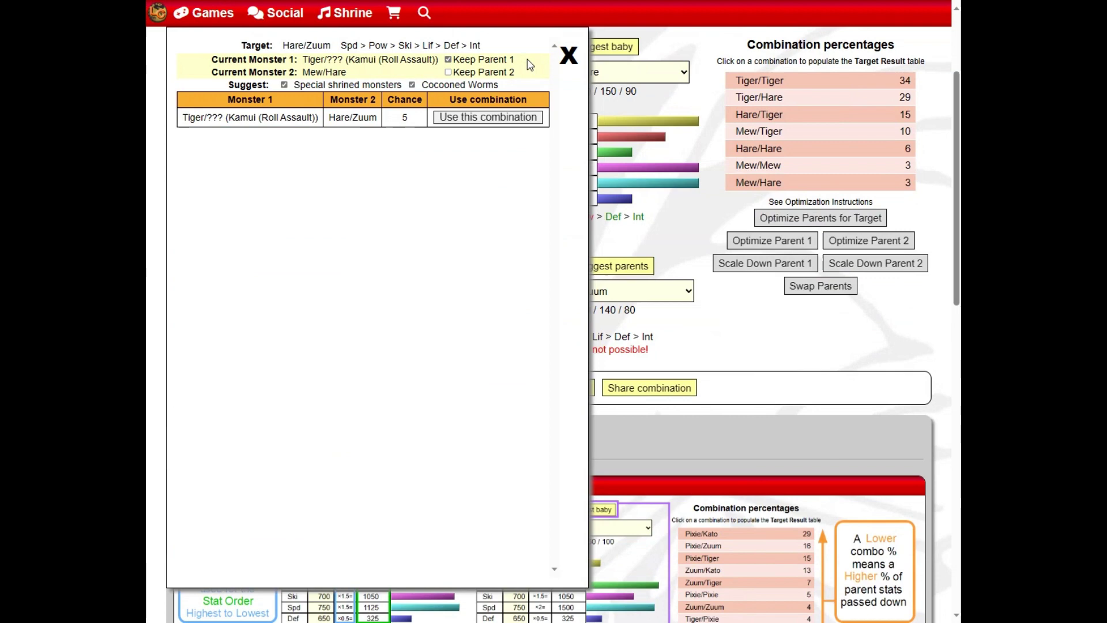
pyautogui.click(491, 119)
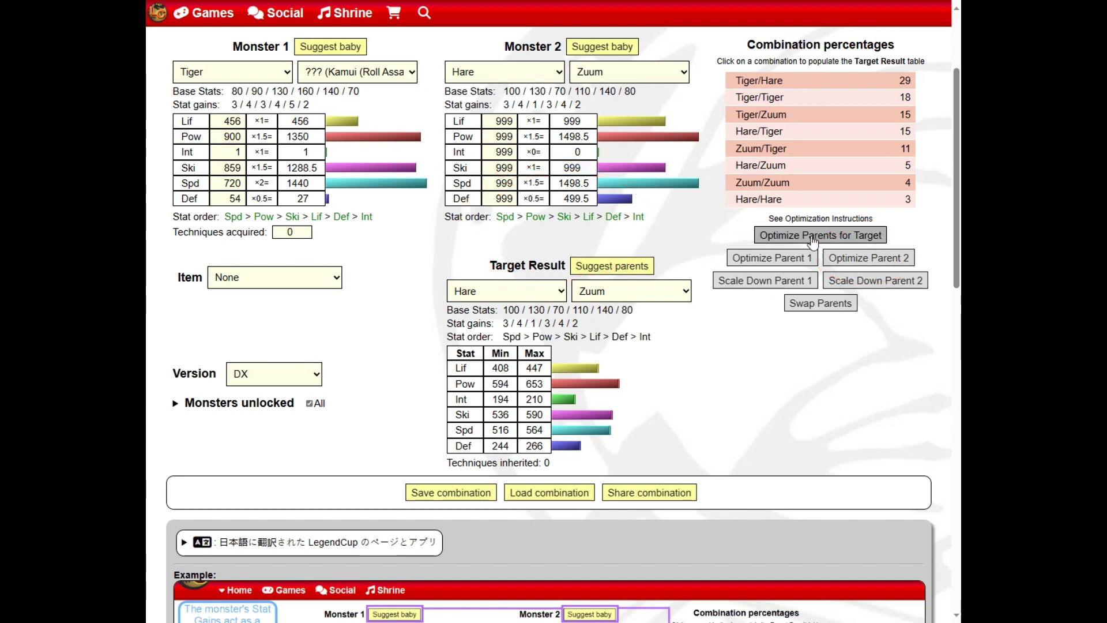
# Step: Scale down the stats of the Hare/Zuum second parent several times
pyautogui.click(890, 285)
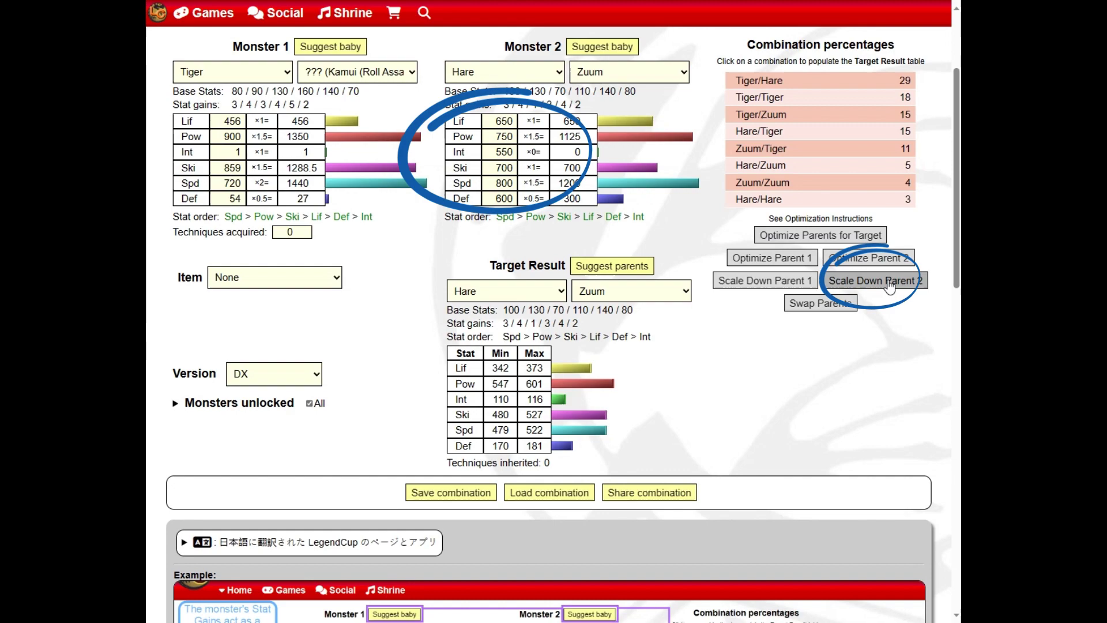
pyautogui.click(890, 285)
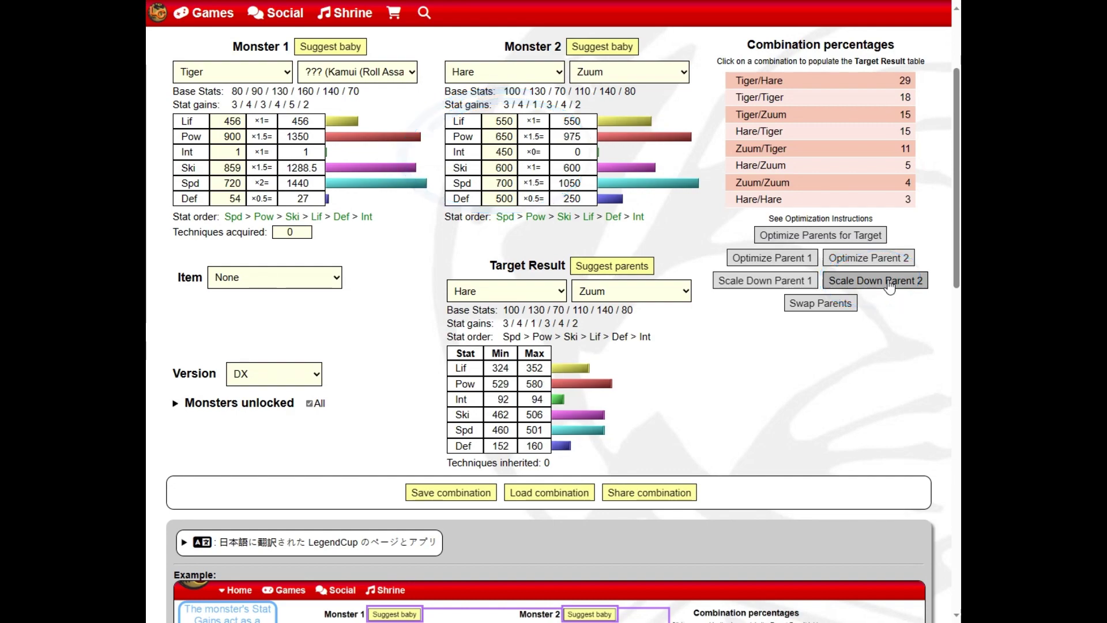
pyautogui.click(890, 285)
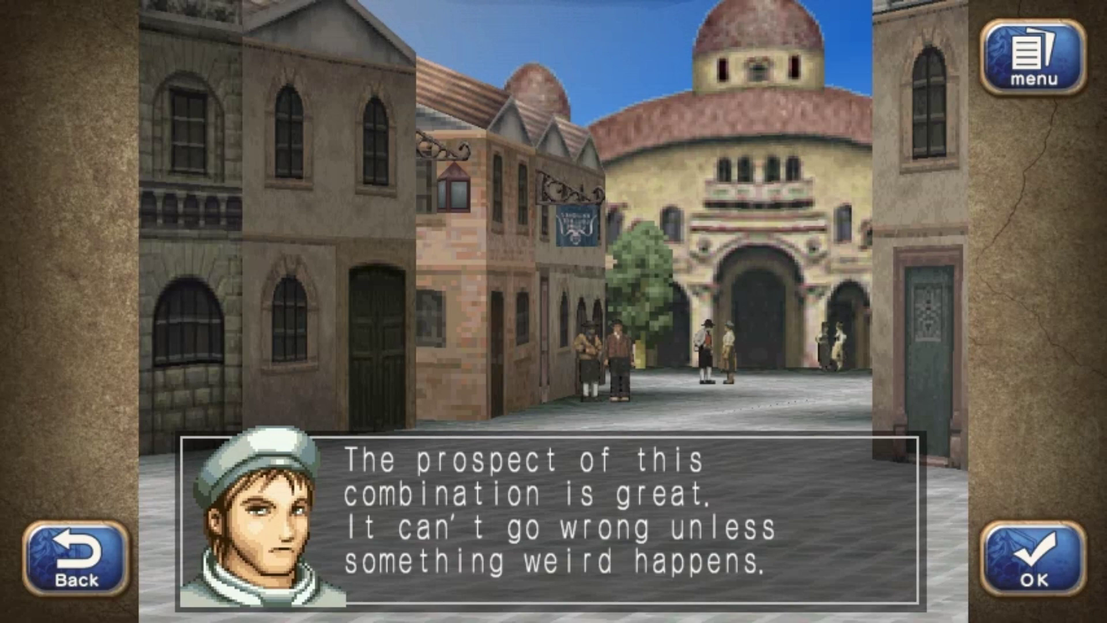
# Step: In Monster Rancher 2 DX, proceed with combining the Kamui and the Scaled Hare
pyautogui.press('Return')
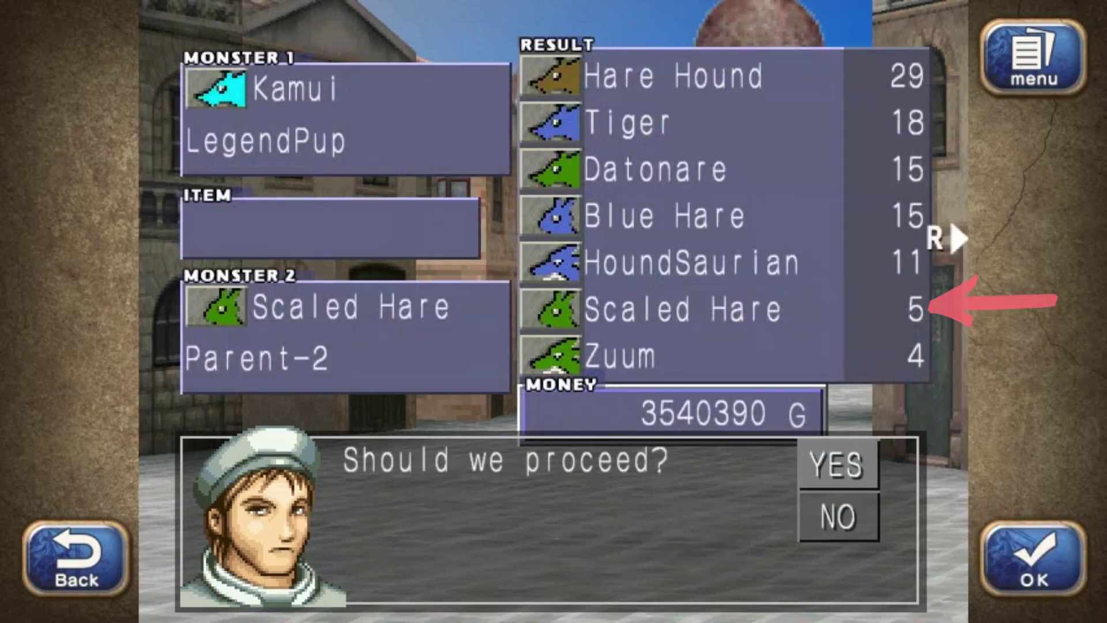
pyautogui.press('Return')
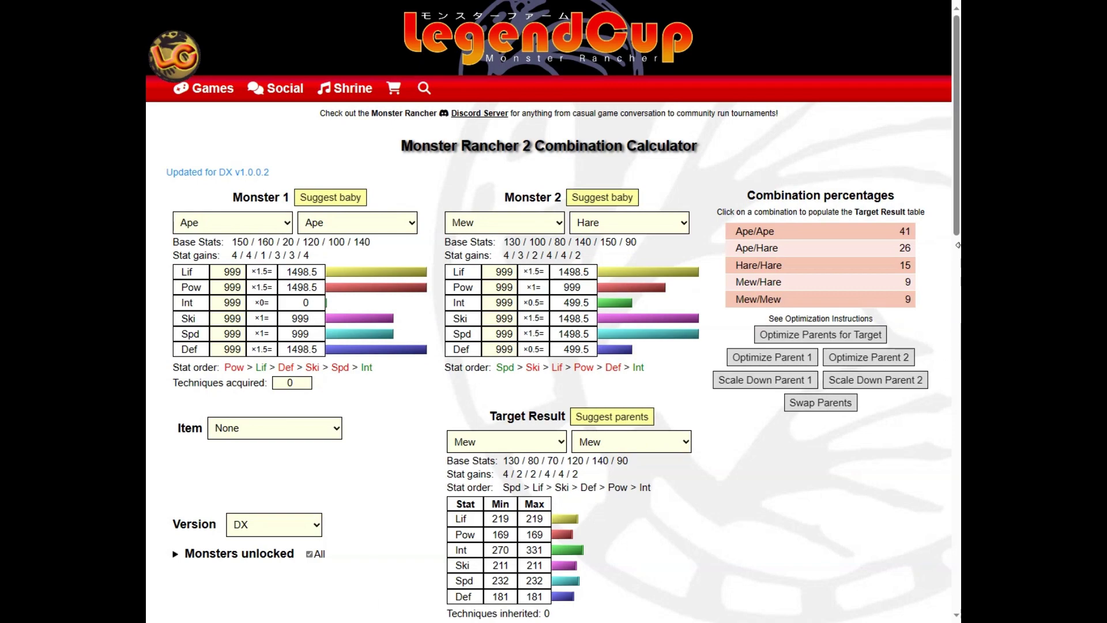
# Step: Load the saved combination Super-Blue-Kato in the Combination Calculator
pyautogui.moveTo(958, 216); pyautogui.dragTo(950, 272)
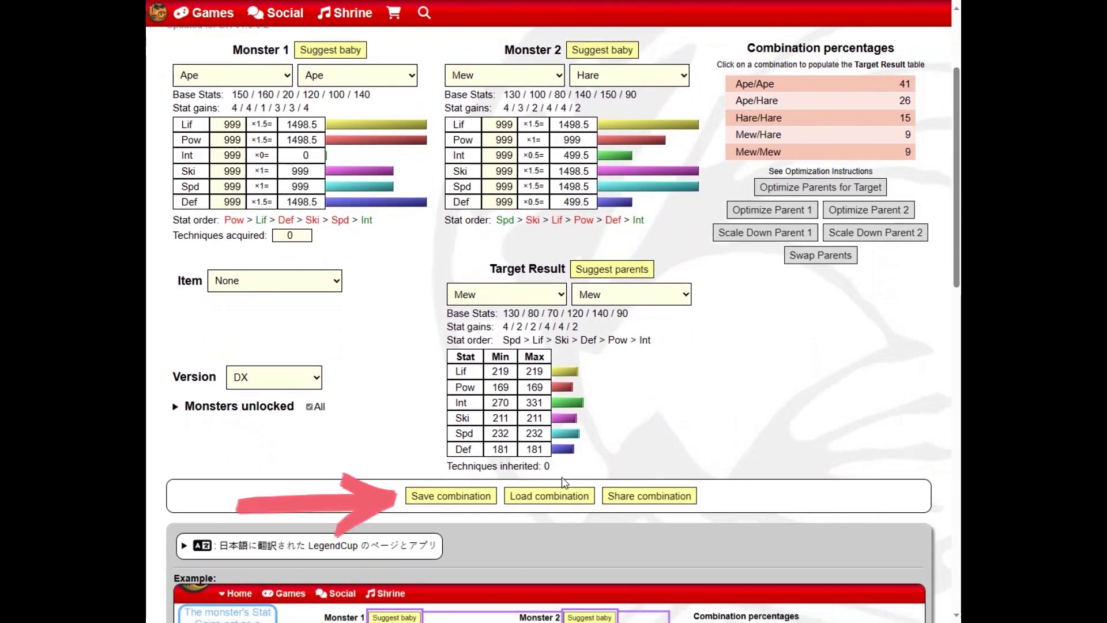
pyautogui.click(529, 499)
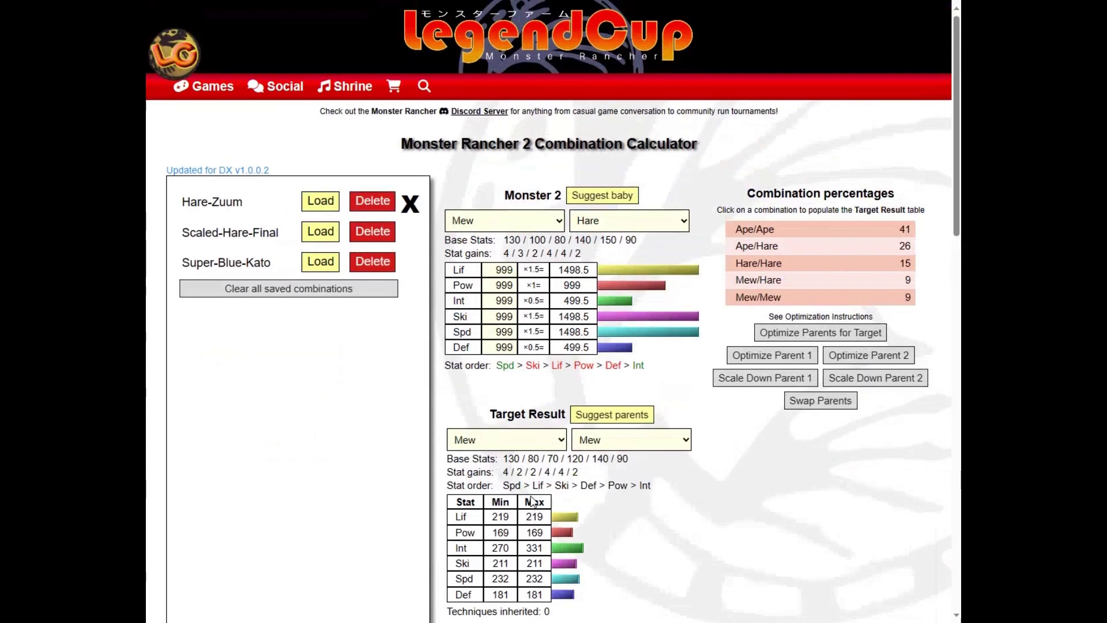
pyautogui.click(321, 264)
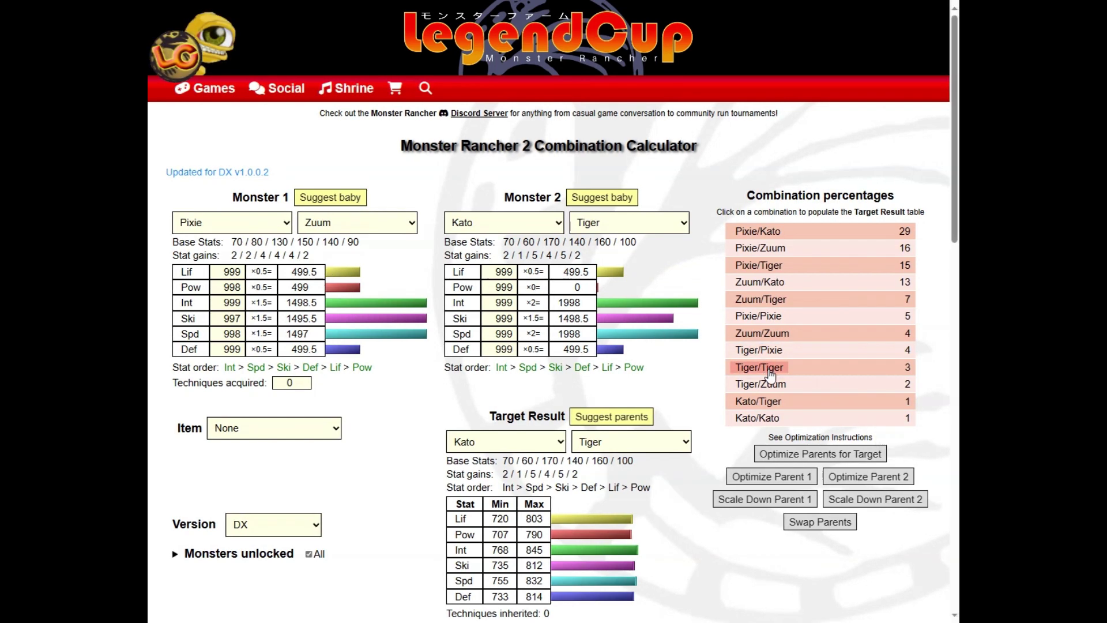
# Step: Compare the target stats for Tiger/Pixie, Zuum/Zuum, Zuum/Kato, Pixie/Kato and Kato/Kato, ending on Kato/Tiger
pyautogui.click(774, 352)
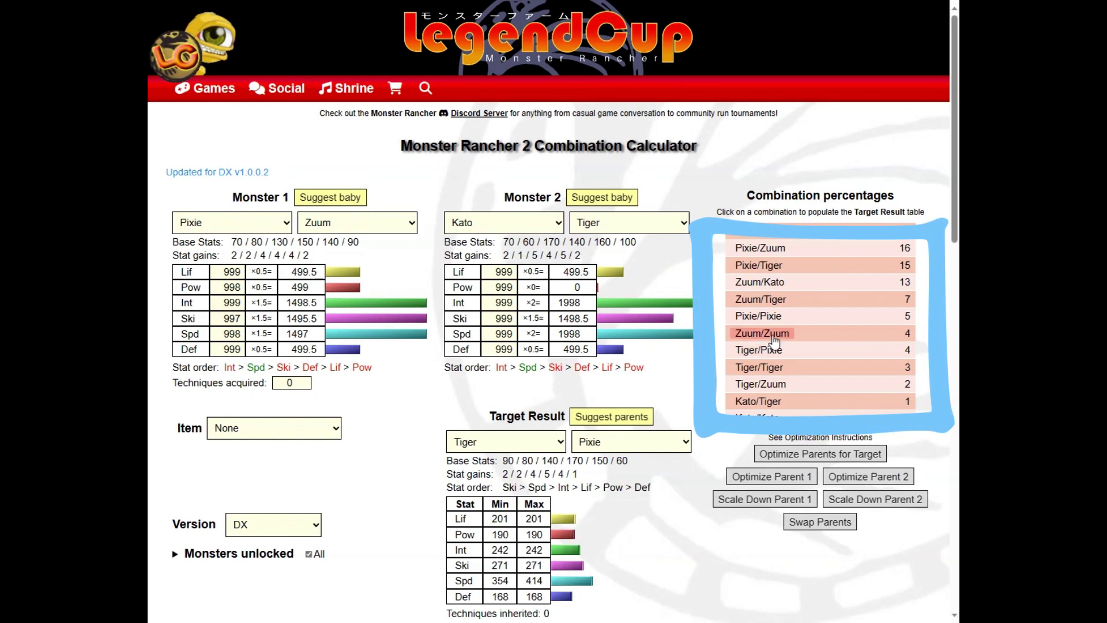
pyautogui.click(774, 337)
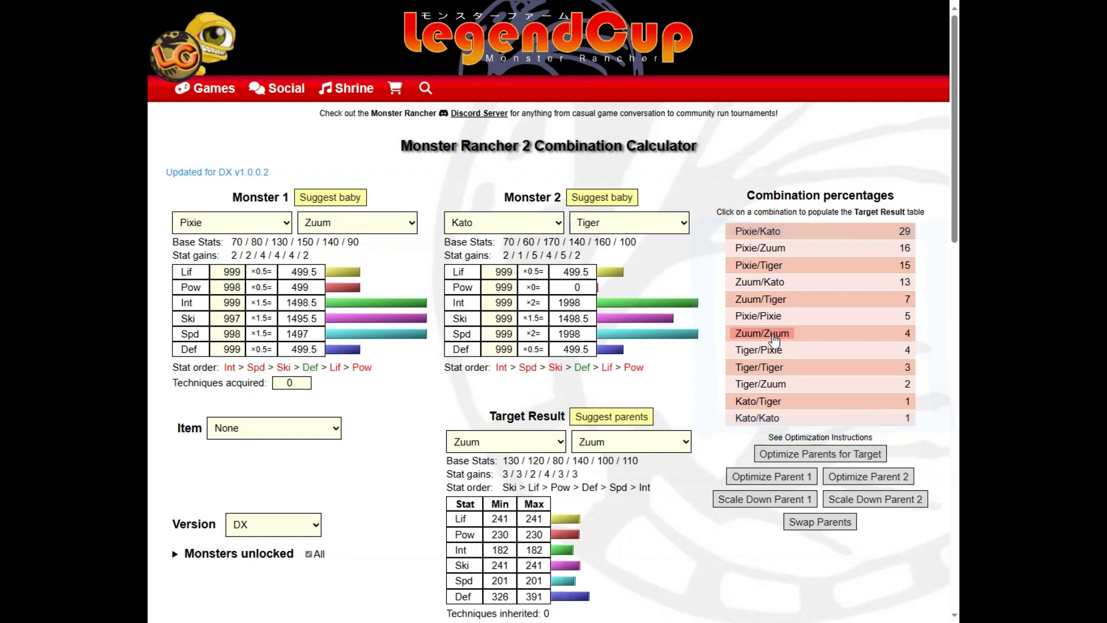
pyautogui.click(774, 285)
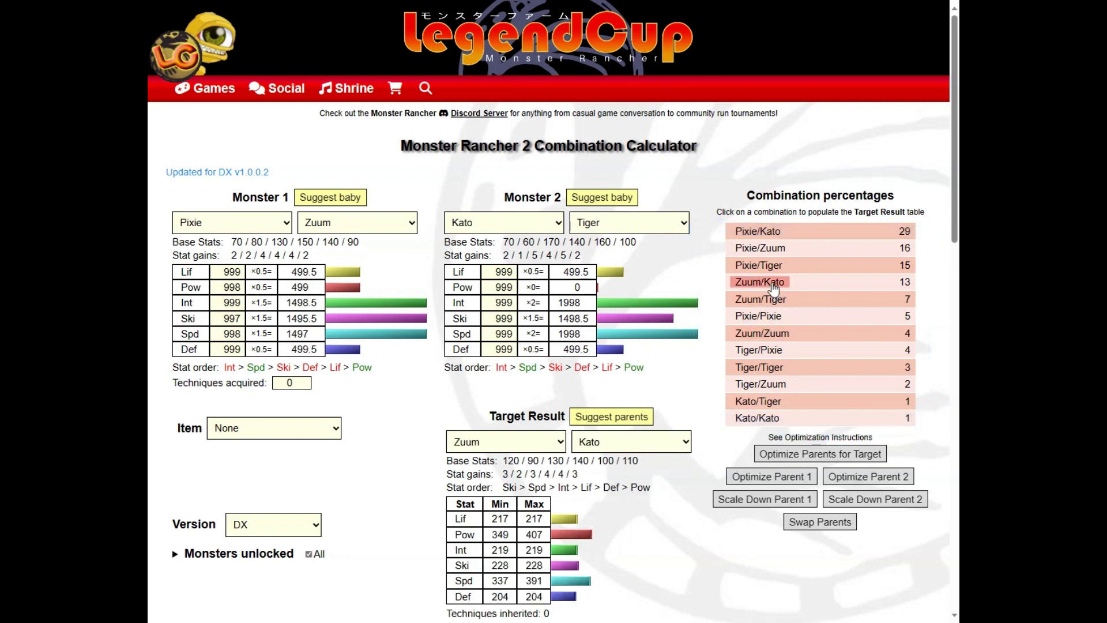
pyautogui.click(772, 234)
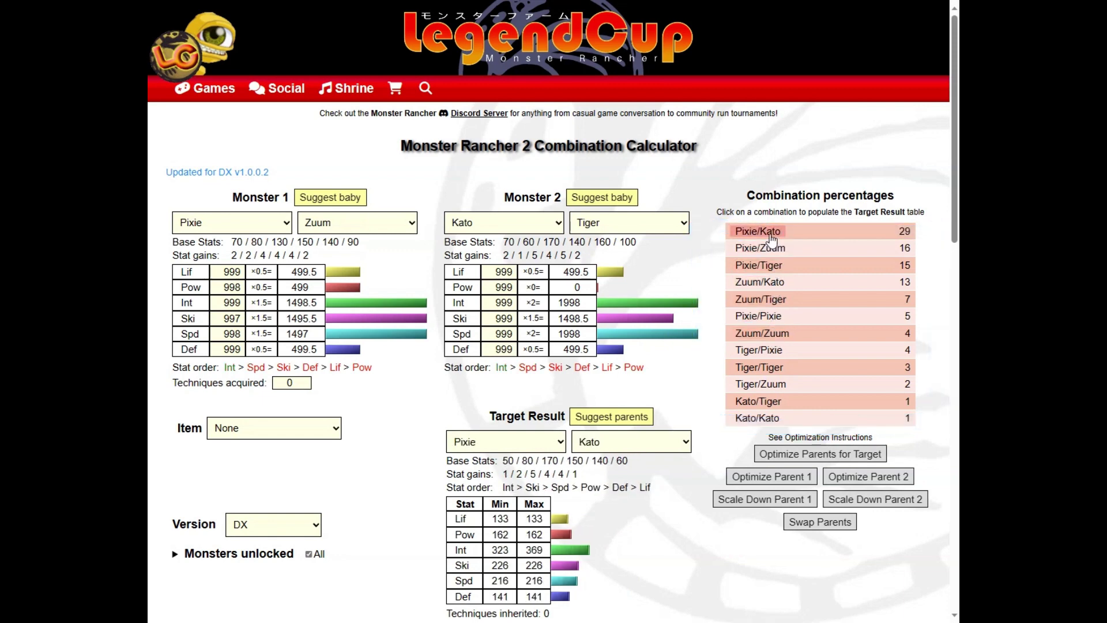
pyautogui.click(745, 421)
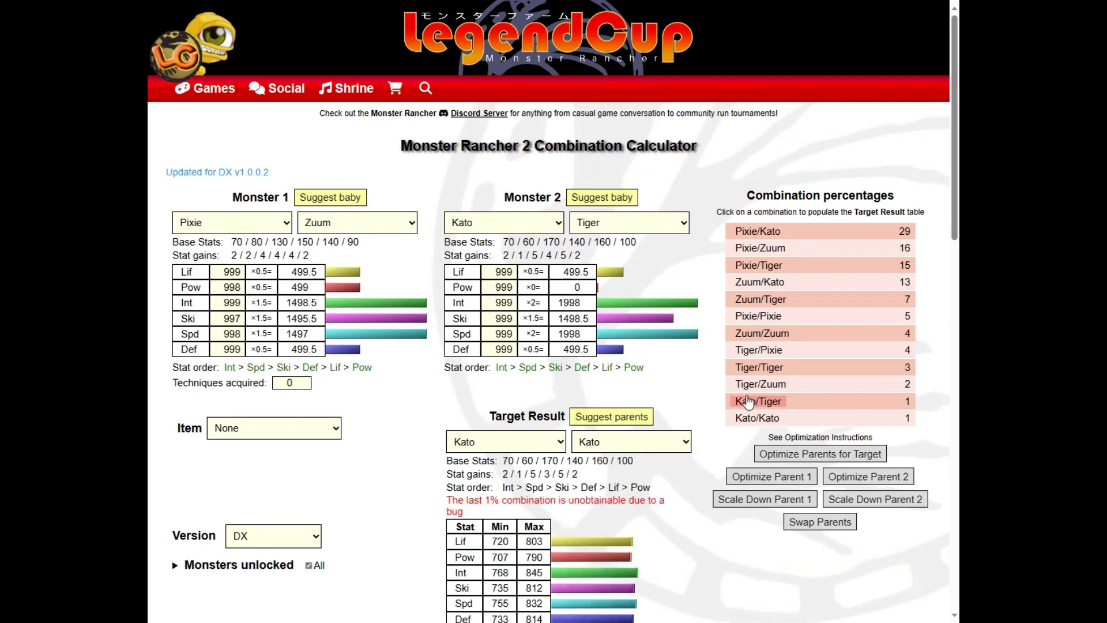
pyautogui.click(749, 404)
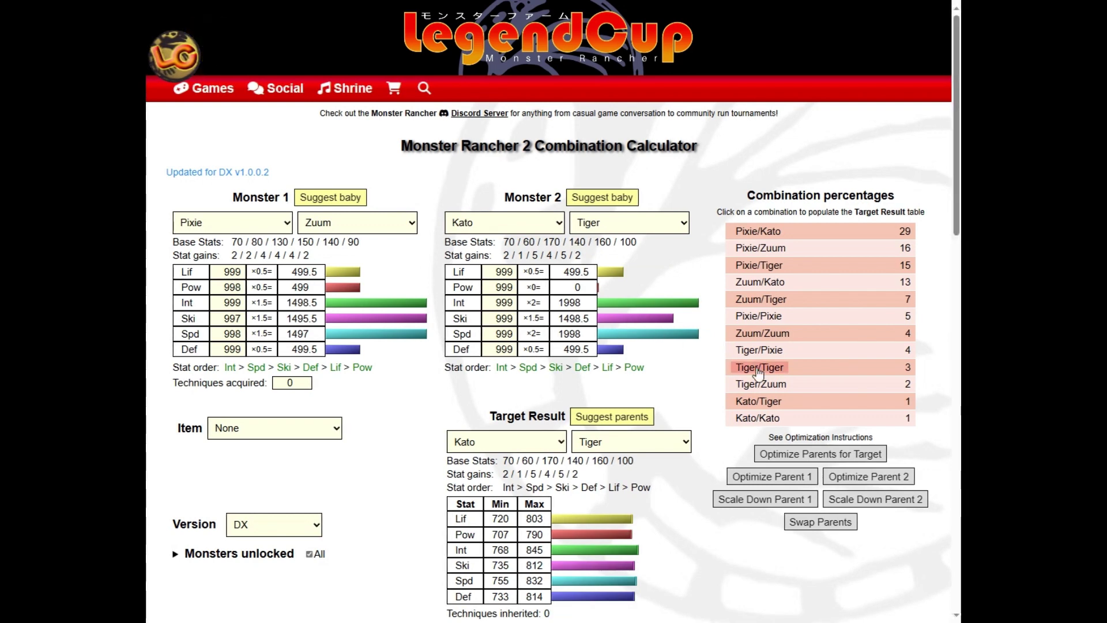
# Step: Scale down both parents' stats to Lif 400, Pow 350, Int 600, Ski 500, Spd 550 and Def 450
pyautogui.click(879, 504)
pyautogui.click(765, 501)
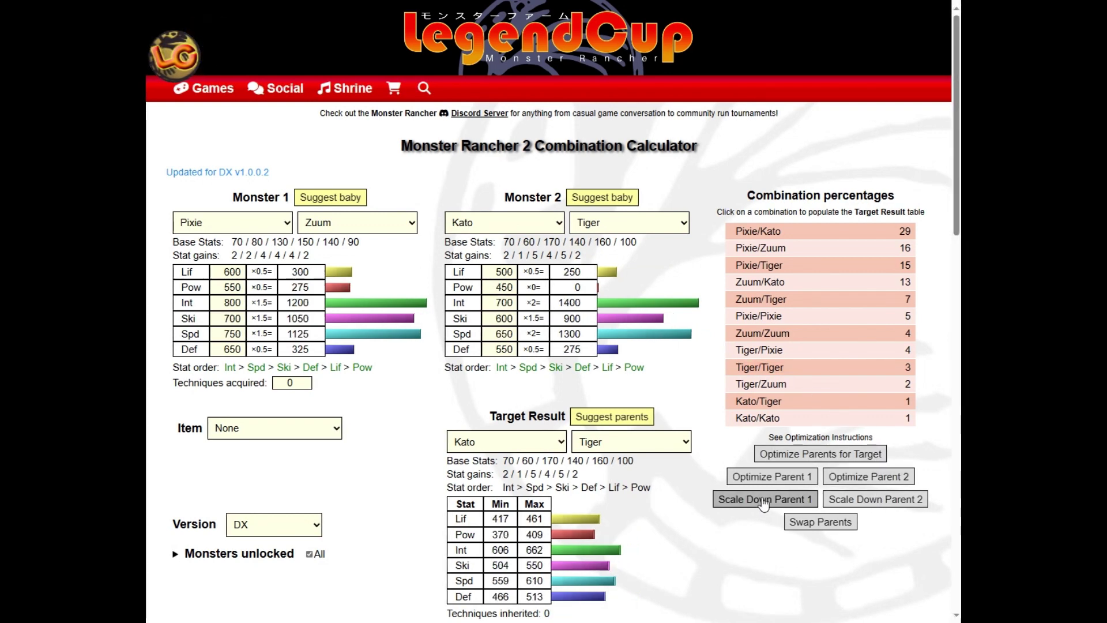
pyautogui.click(764, 501)
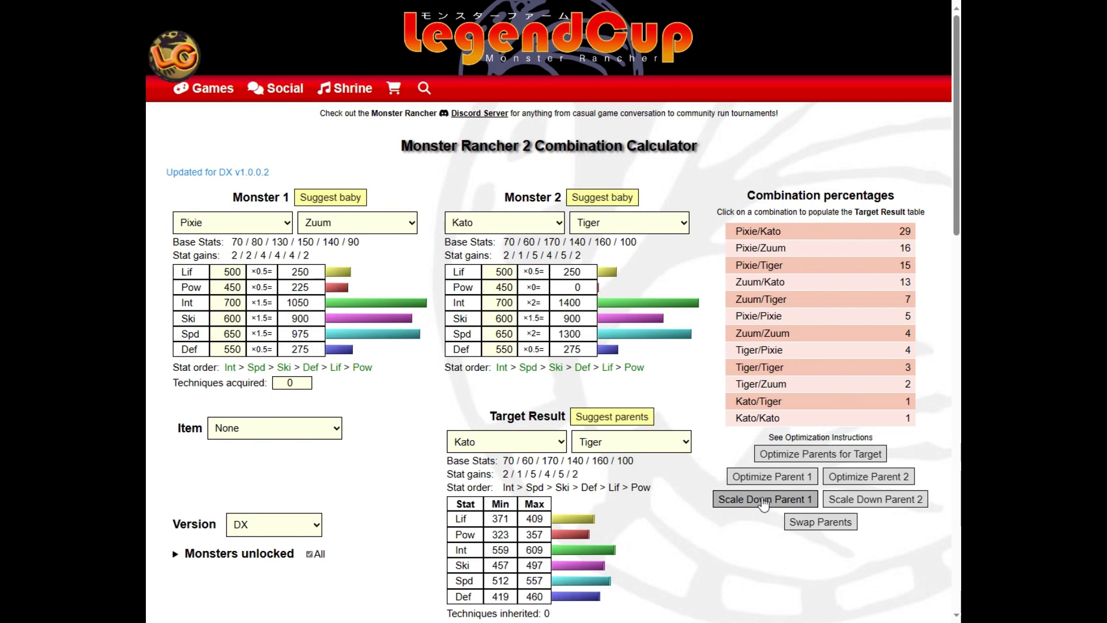
pyautogui.click(843, 500)
pyautogui.click(776, 502)
# Step: Save the scaled-down combination under the name Easy-Blue-Kato
pyautogui.scroll(-2, 937, 238)
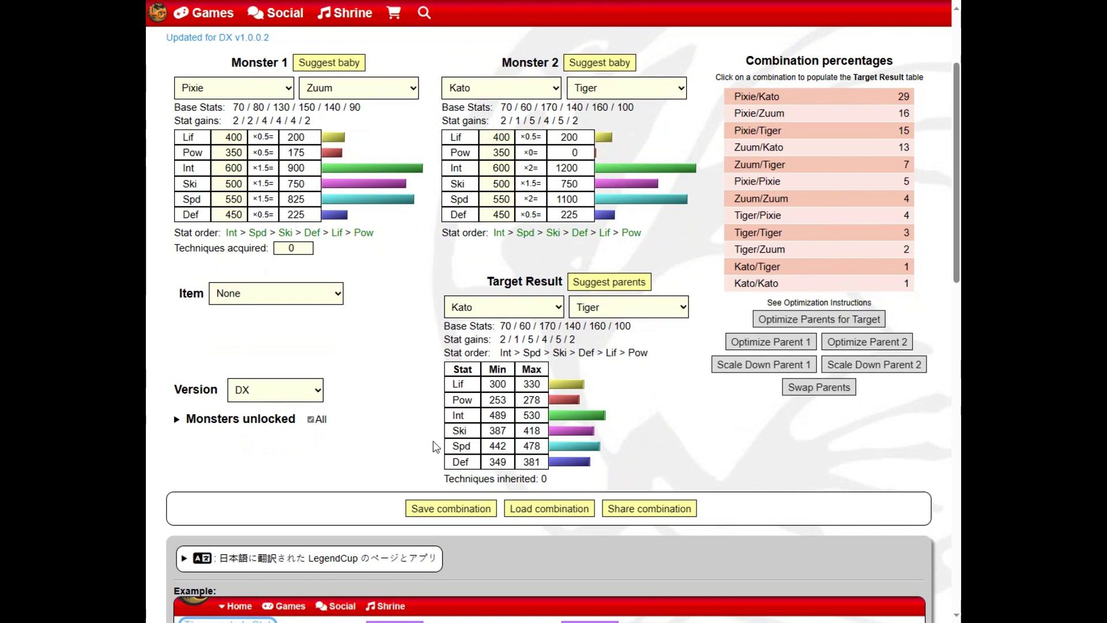
pyautogui.click(439, 510)
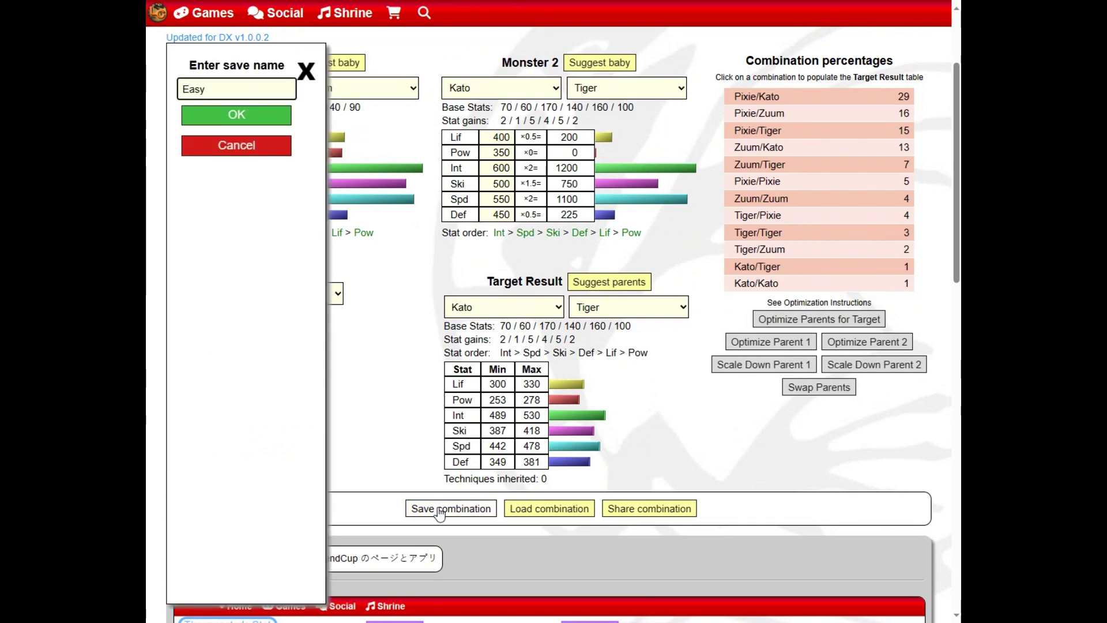
pyautogui.write('Easy-Blue-Kato')
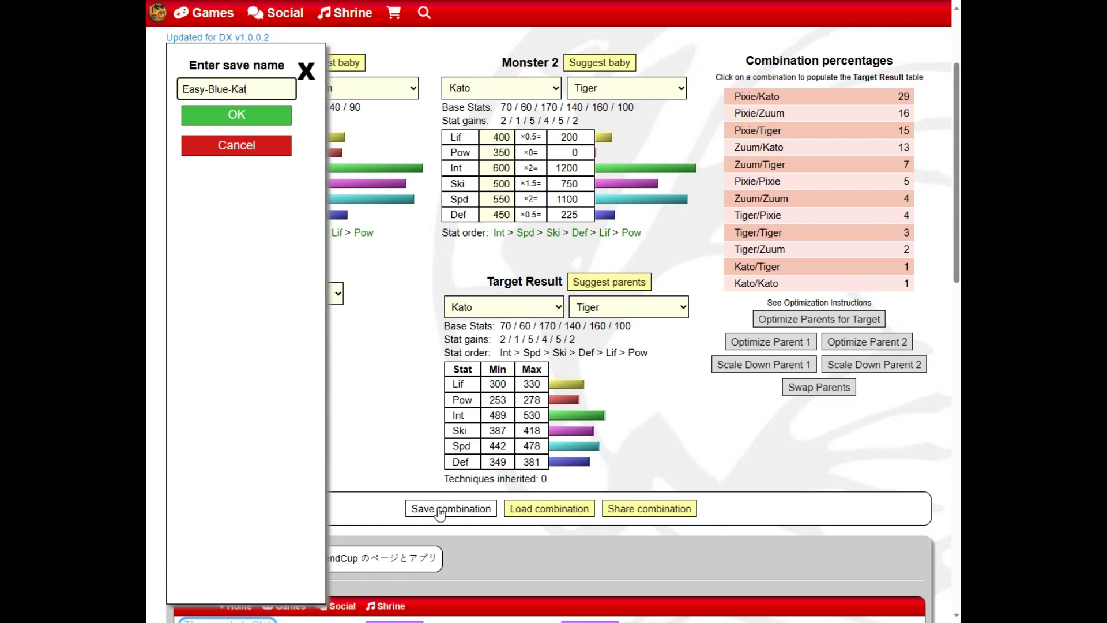
pyautogui.click(239, 117)
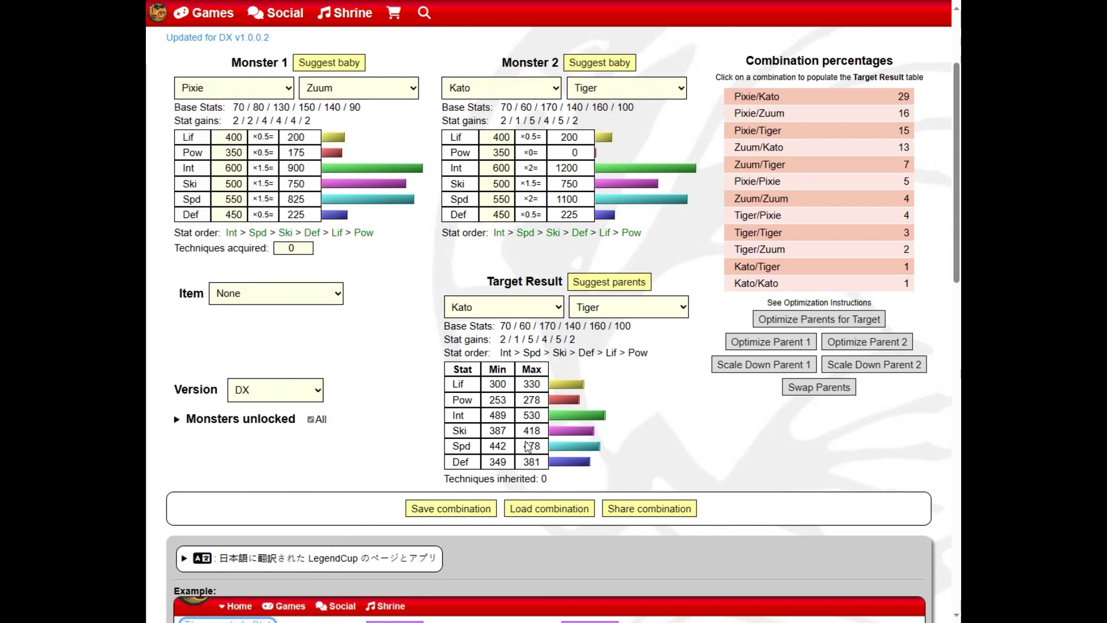
# Step: Delete the Super-Blue-Kato entry from the saved combinations and close the list
pyautogui.click(539, 510)
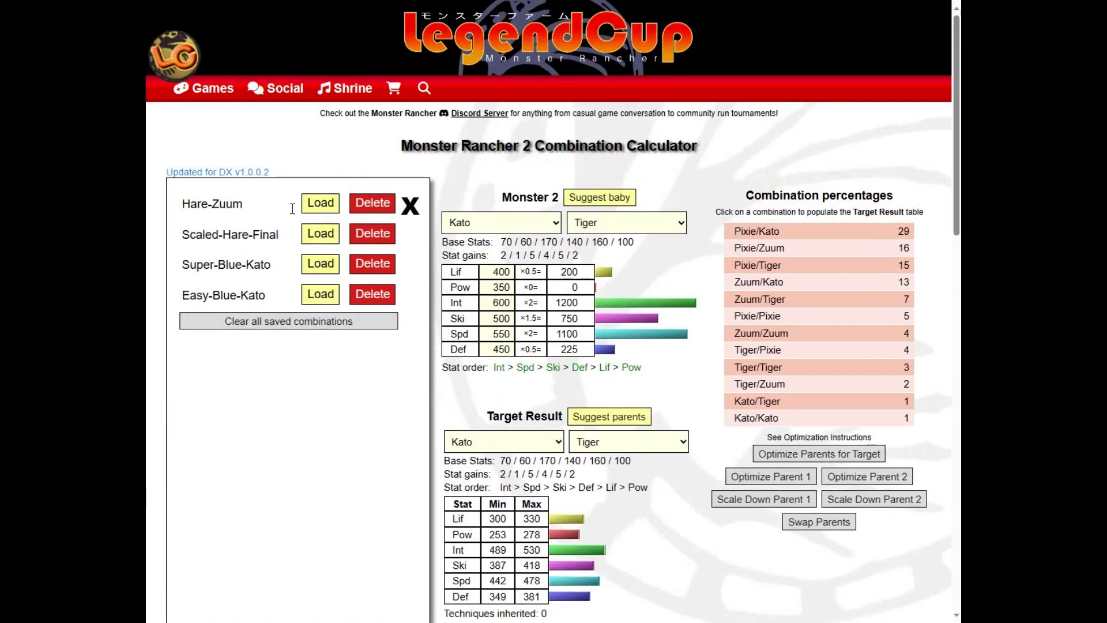
pyautogui.click(372, 264)
pyautogui.scroll(-3, 367, 267)
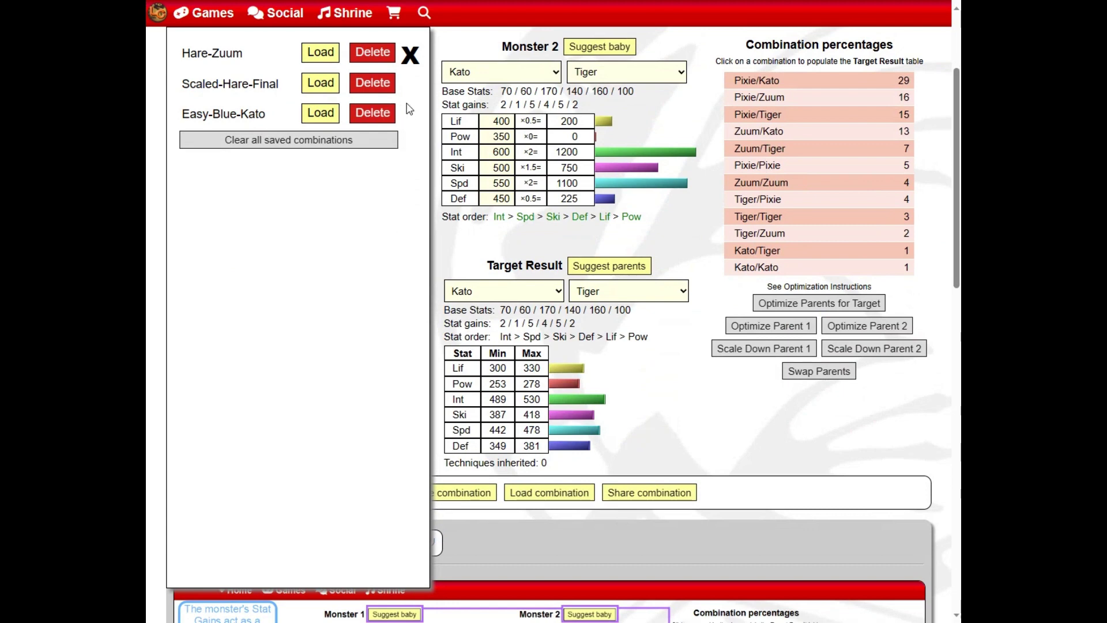
pyautogui.click(413, 58)
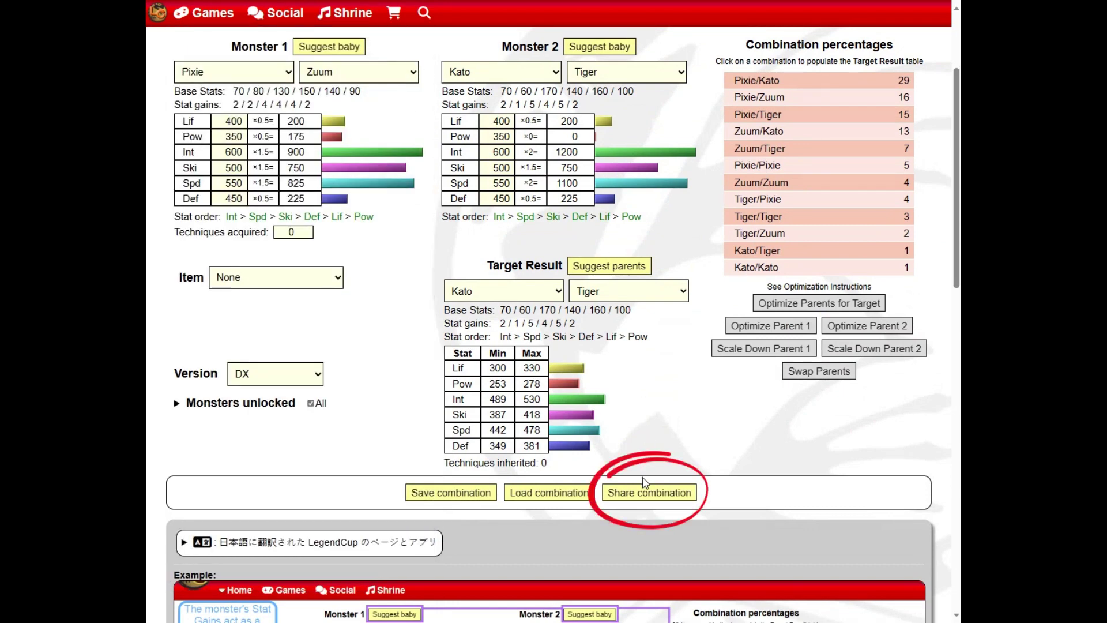
# Step: Copy a share link for the current Kato/Tiger combination
pyautogui.click(641, 496)
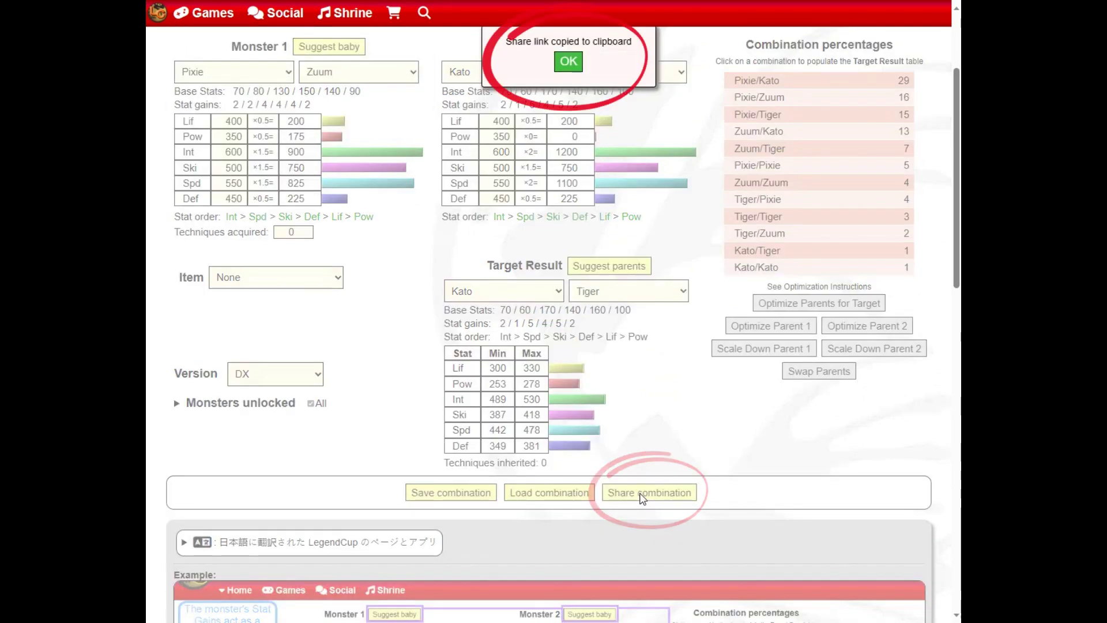